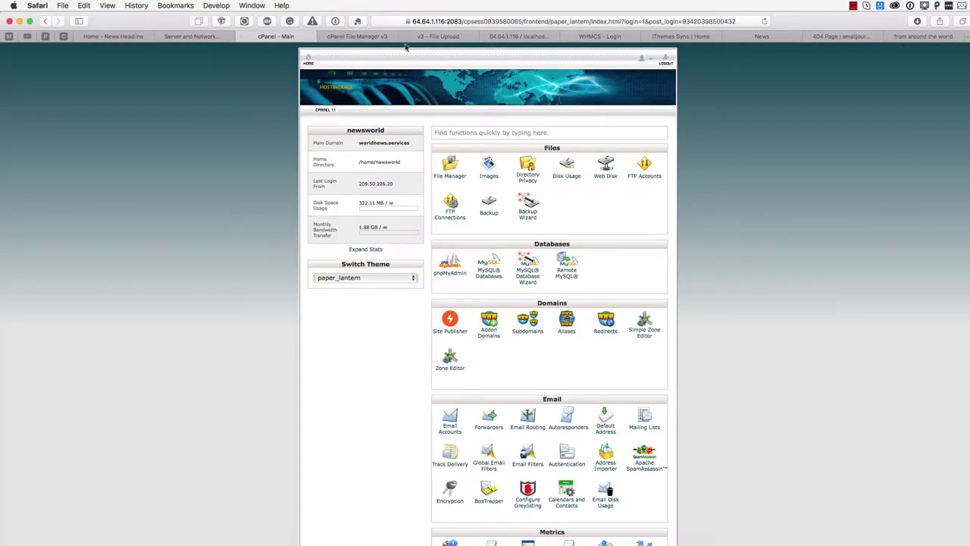
Upload demo.zip from drupal > themeforest > fresh-installation into public_html via File Manager
left_click(372, 37)
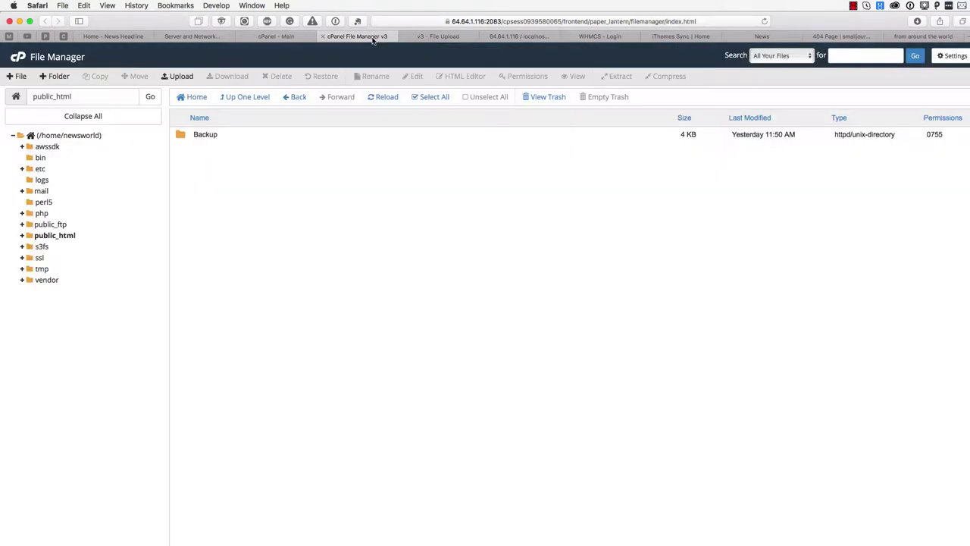
left_click(185, 77)
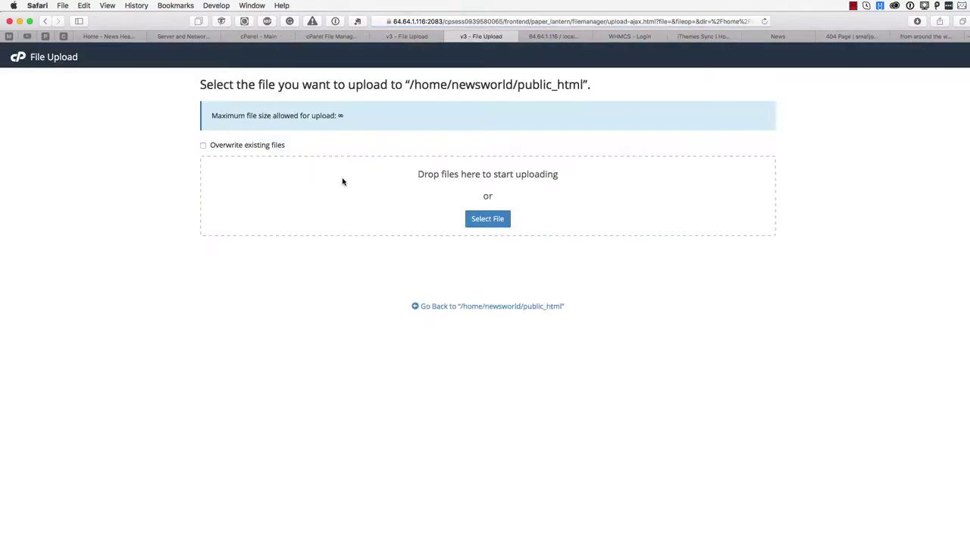
left_click(489, 220)
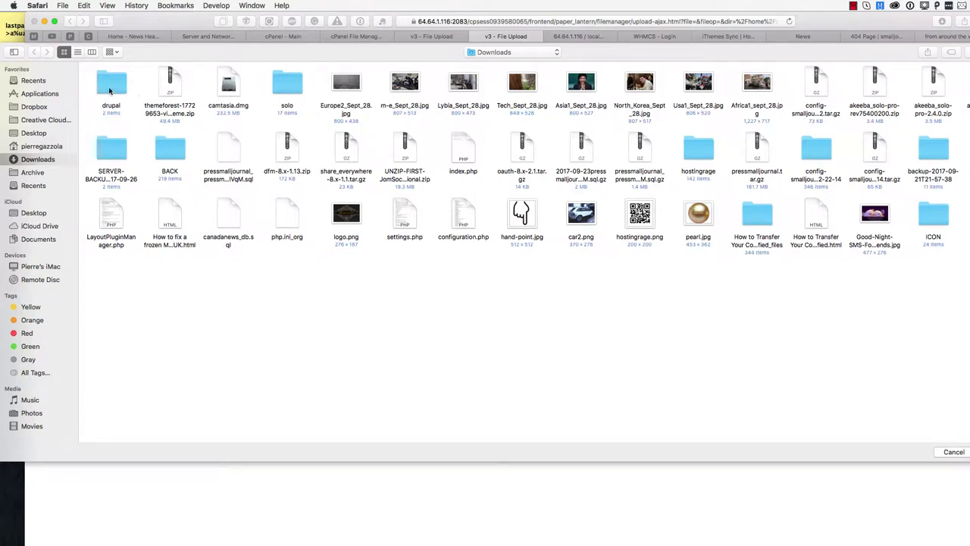
double_click(109, 88)
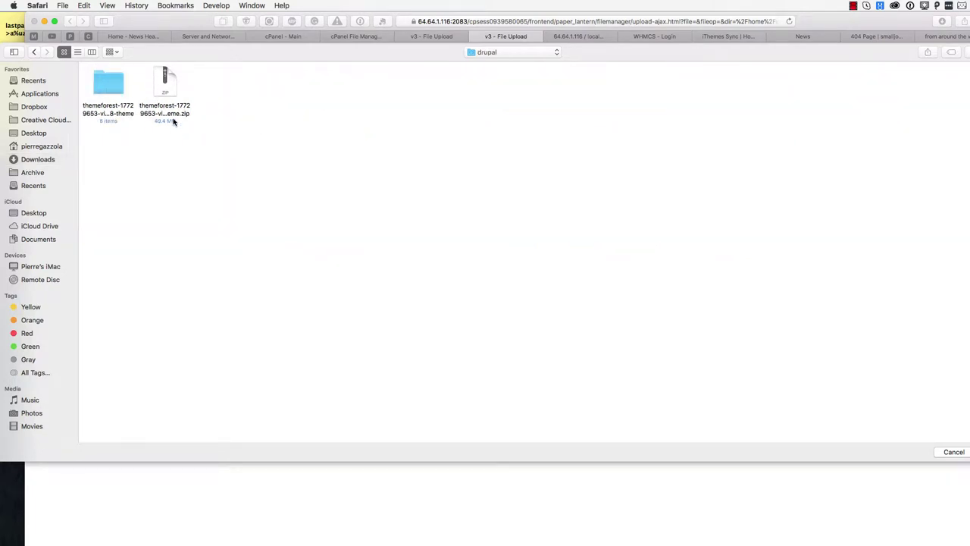
double_click(106, 84)
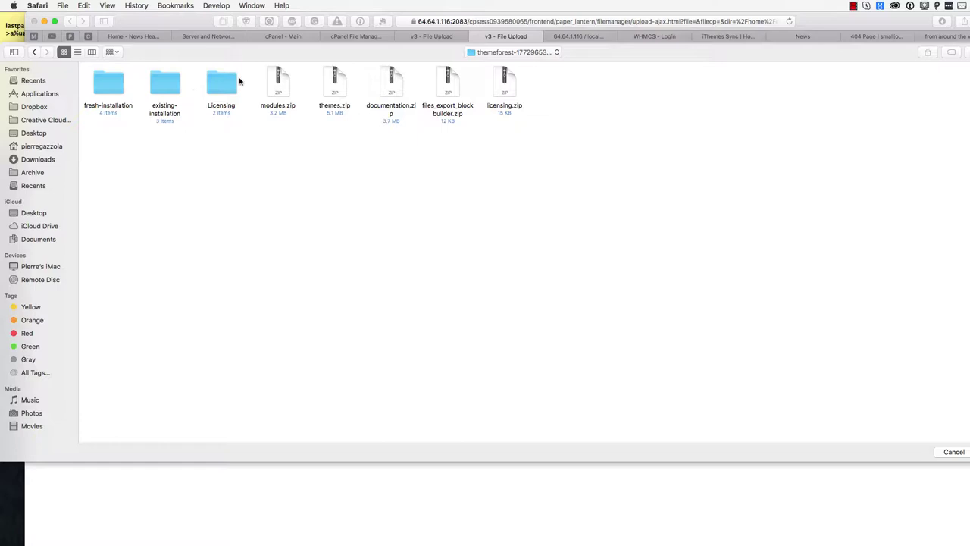
left_click(112, 85)
double_click(111, 85)
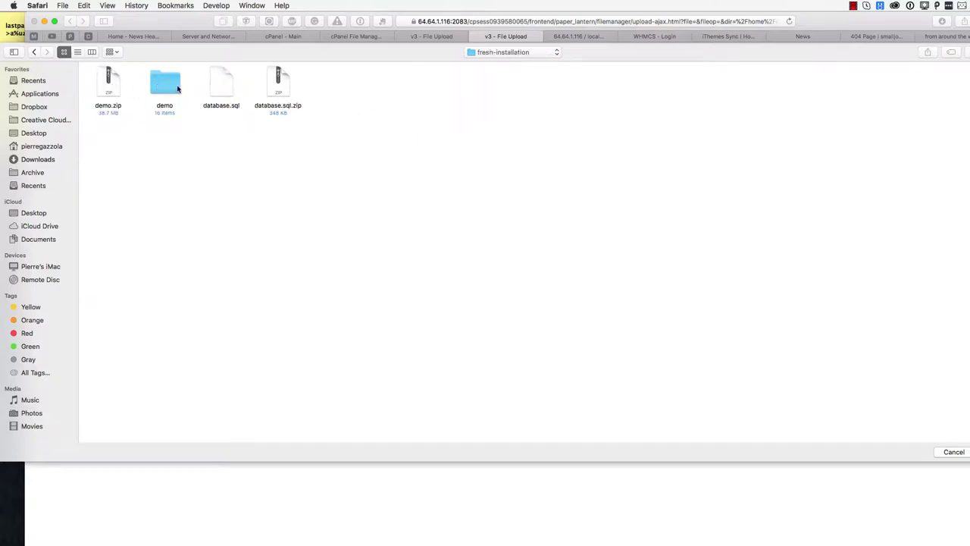
left_click(104, 88)
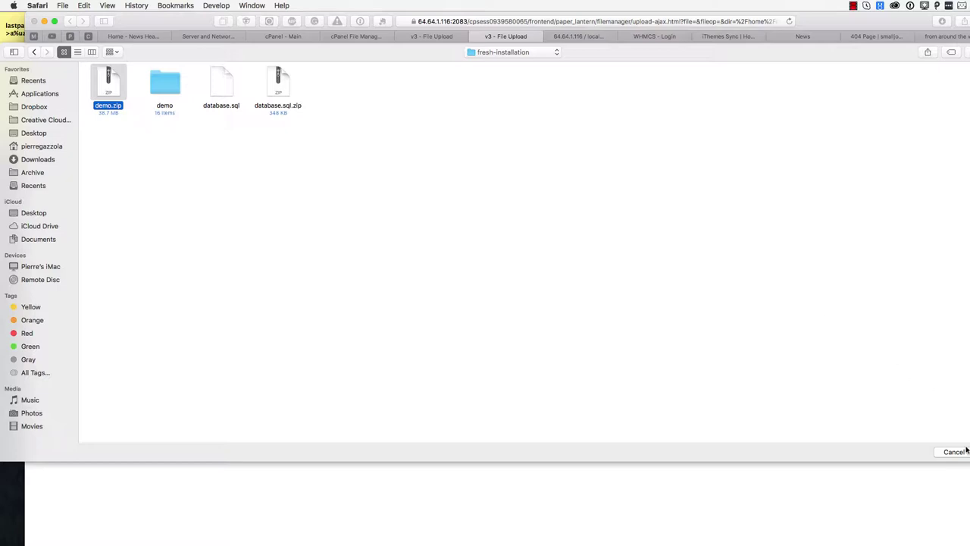
key("Return")
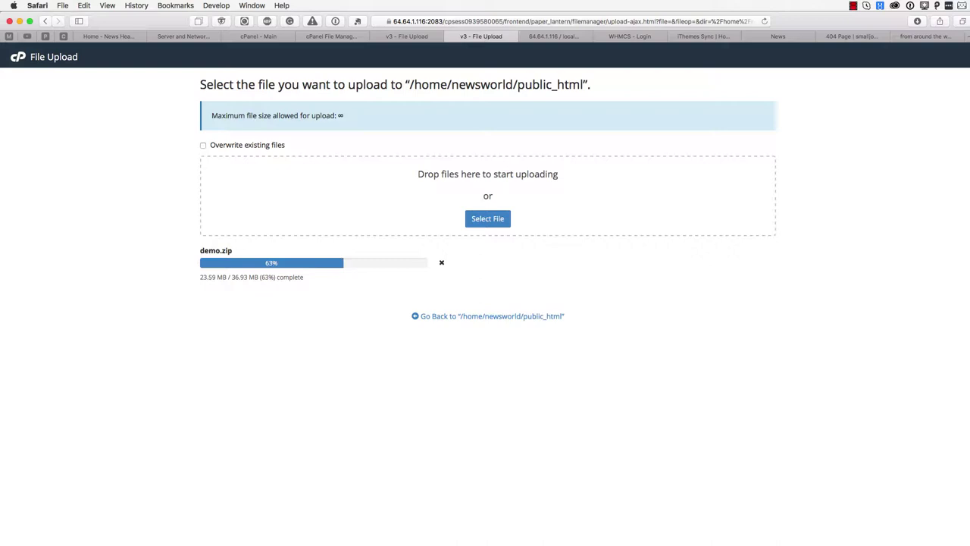
Wait for the 36.93 MB demo.zip upload to reach 100%
key("super+shift+2")
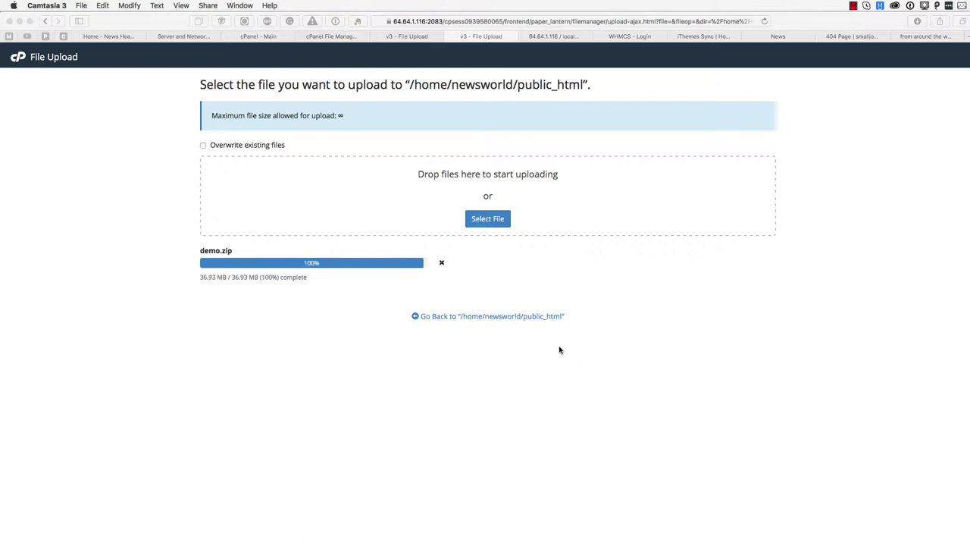
Extract demo.zip into /public_html, adding demo and __MACOSX folders
left_click(482, 315)
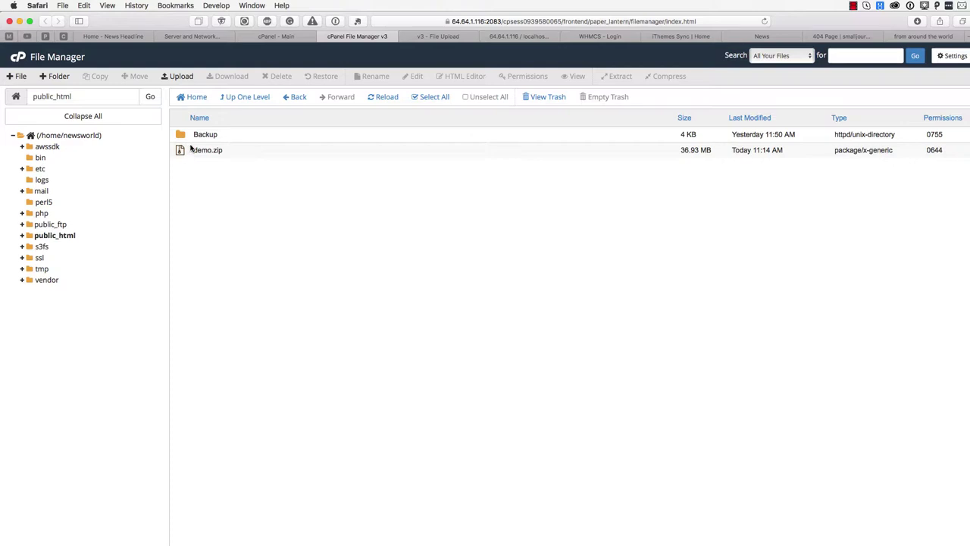
left_click(185, 153)
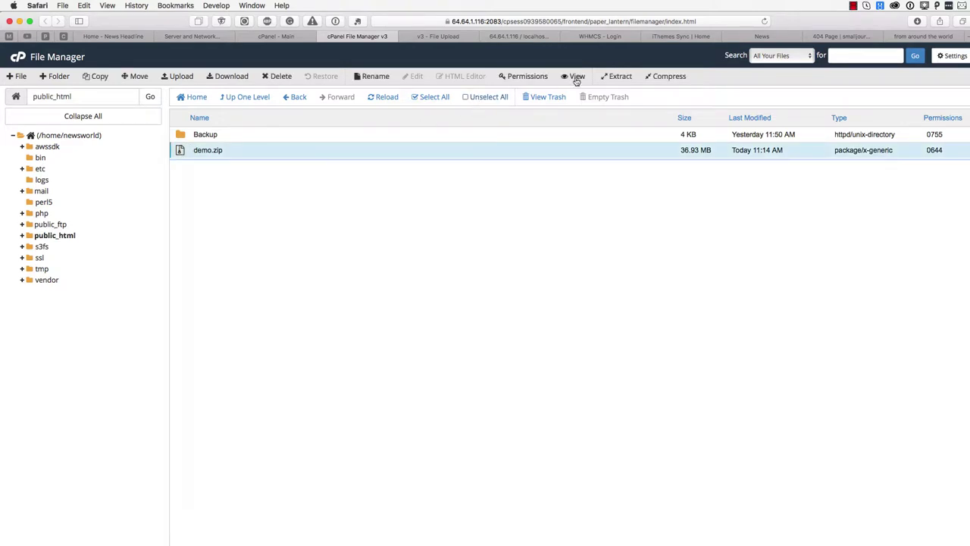
left_click(622, 78)
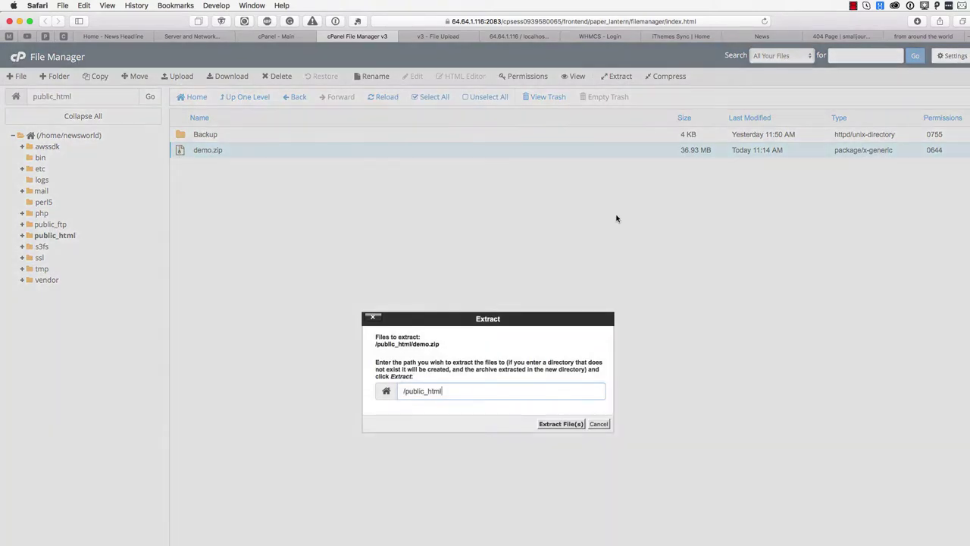
left_click(560, 426)
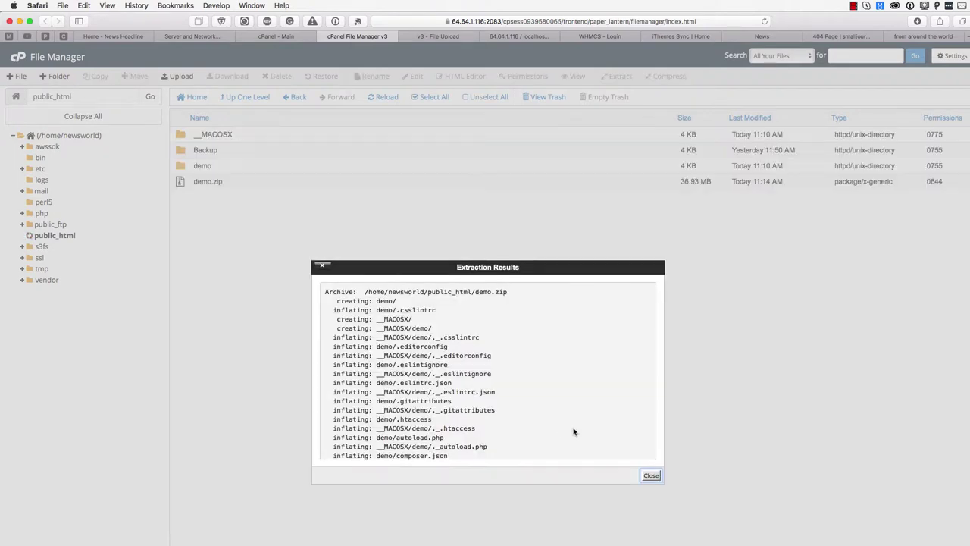
left_click(652, 476)
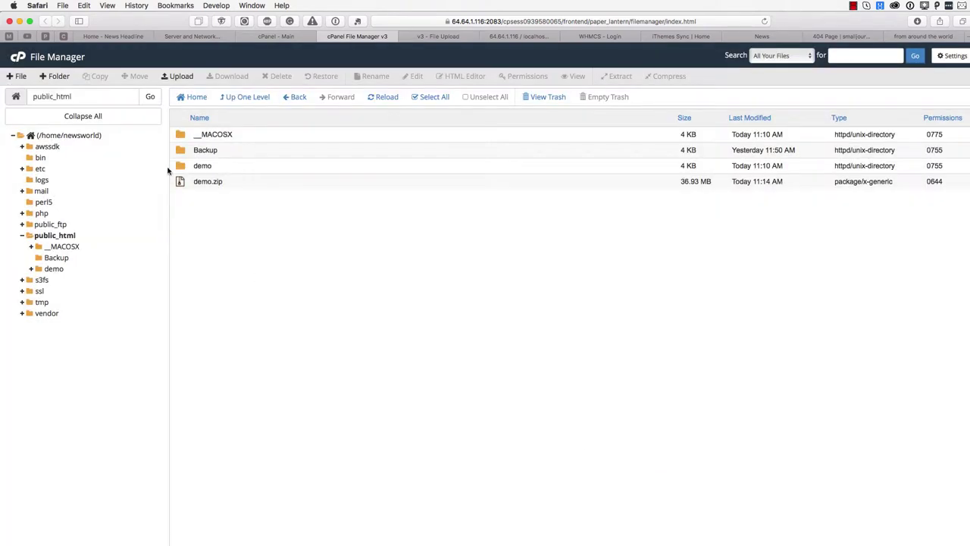
Move all contents of the demo folder up into /public_html
double_click(182, 169)
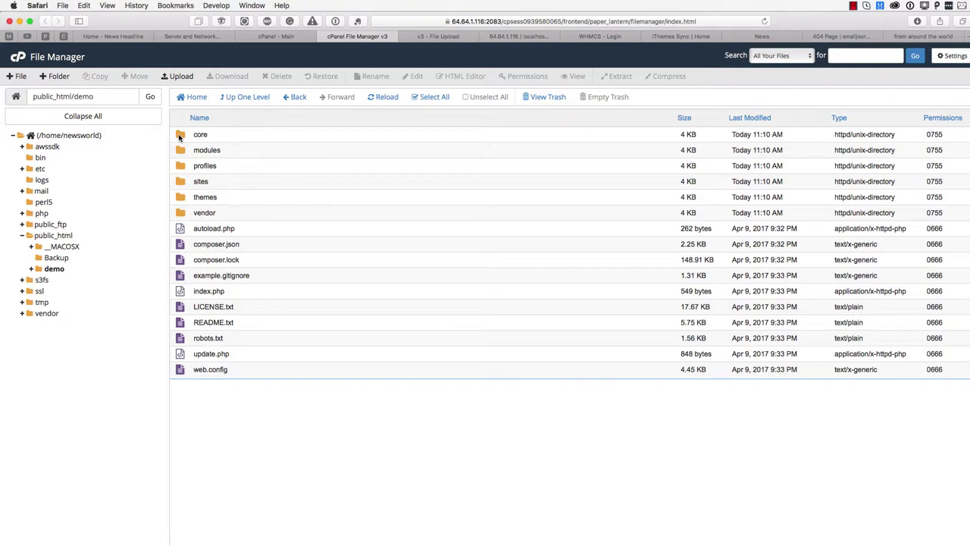
left_click(181, 371, "shift")
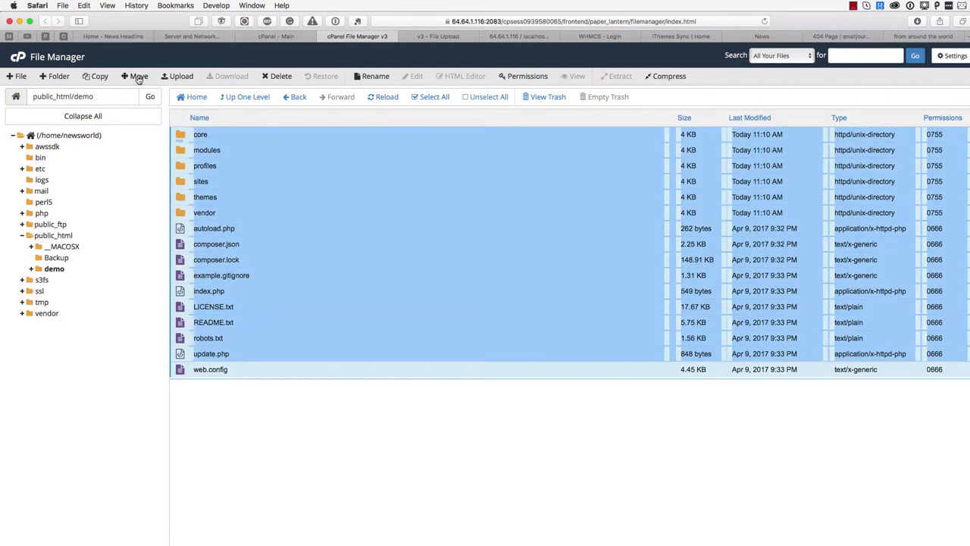
left_click(137, 76)
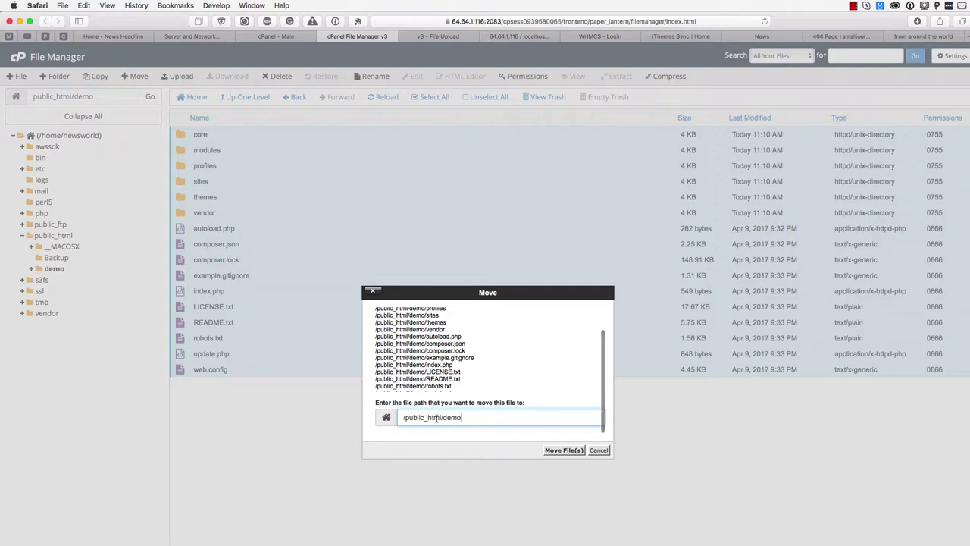
left_click_drag(441, 417, 493, 416)
key("BackSpace")
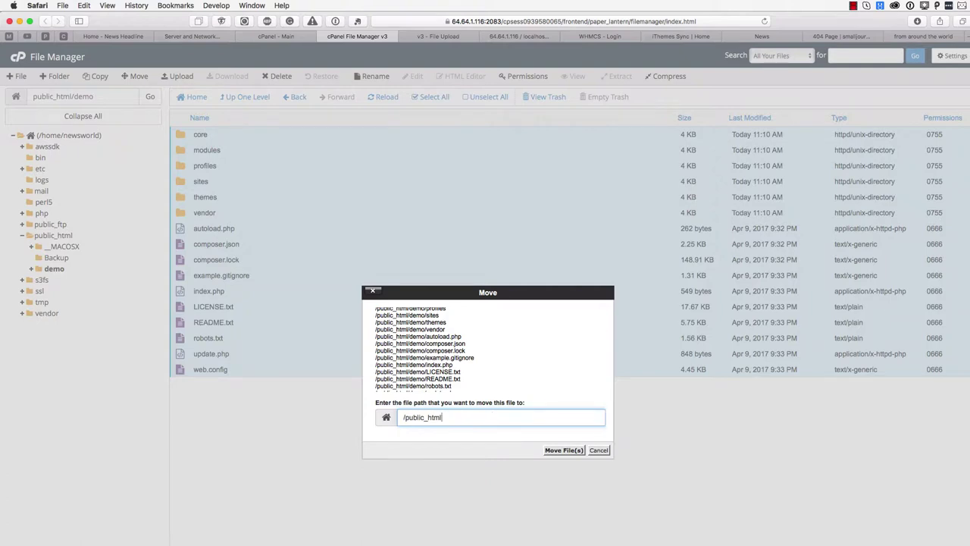
left_click(562, 450)
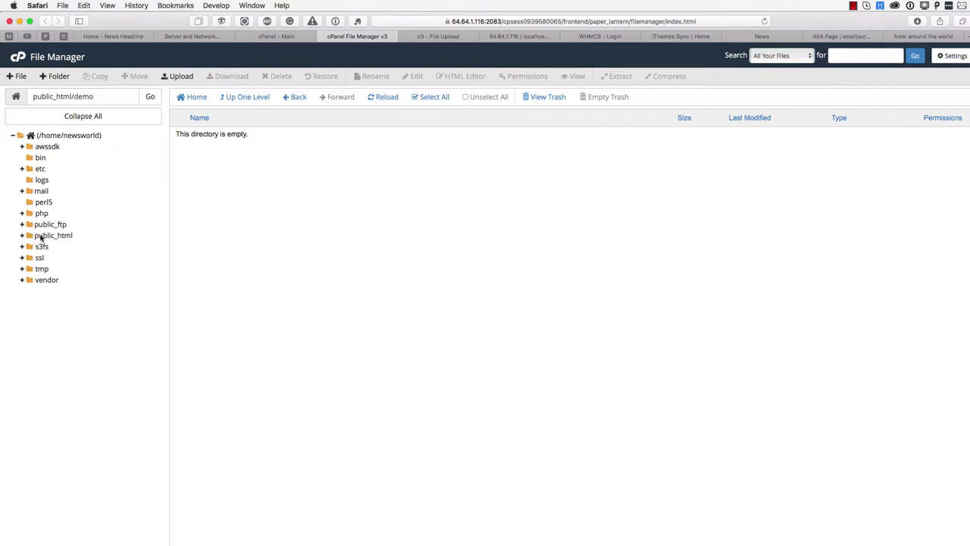
left_click(41, 237)
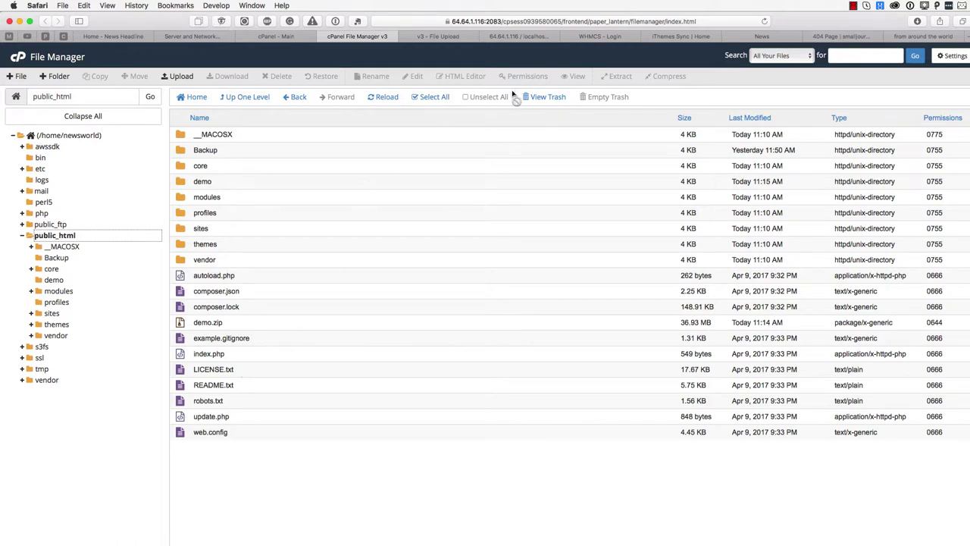
left_click(853, 6)
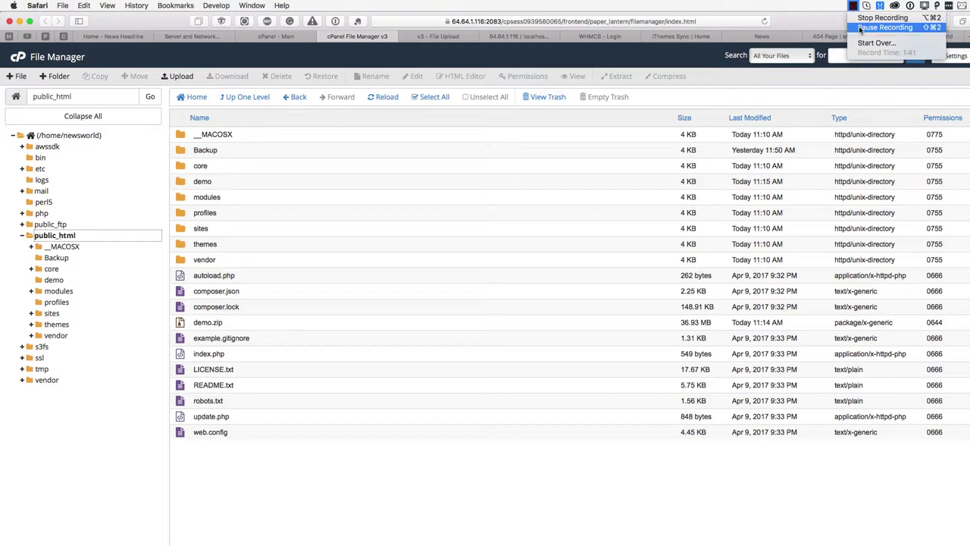
left_click(860, 28)
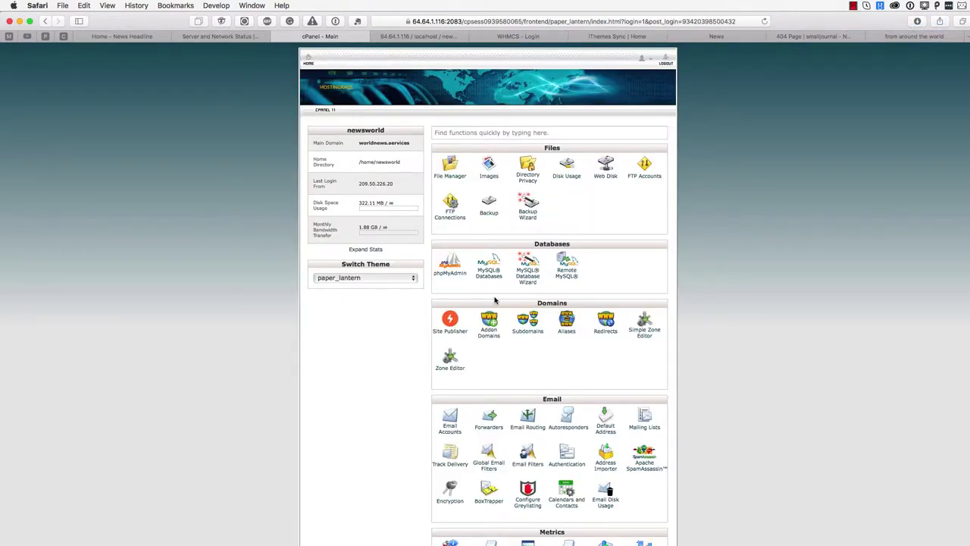
Import database.sql into the newsworld_productionspr_ database in phpMyAdmin
left_click(448, 276)
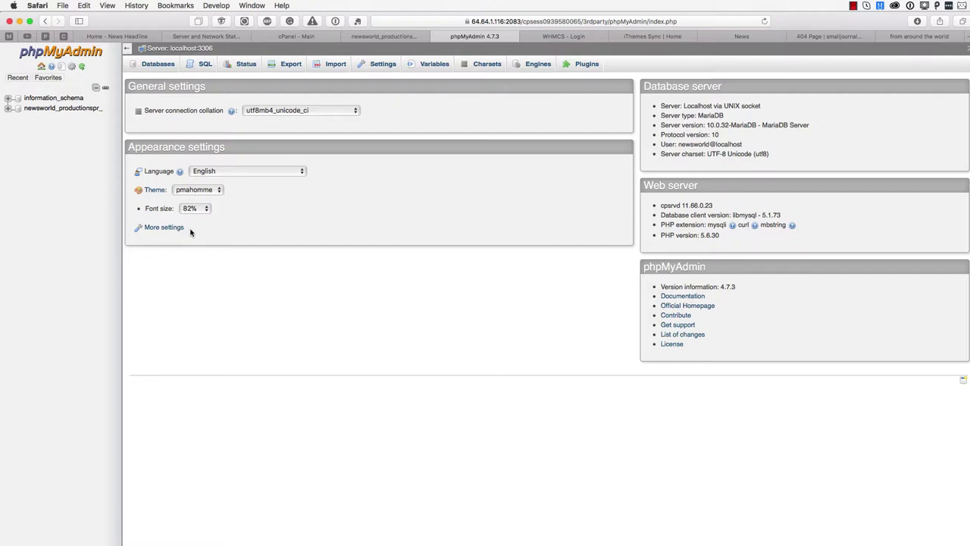
left_click(68, 109)
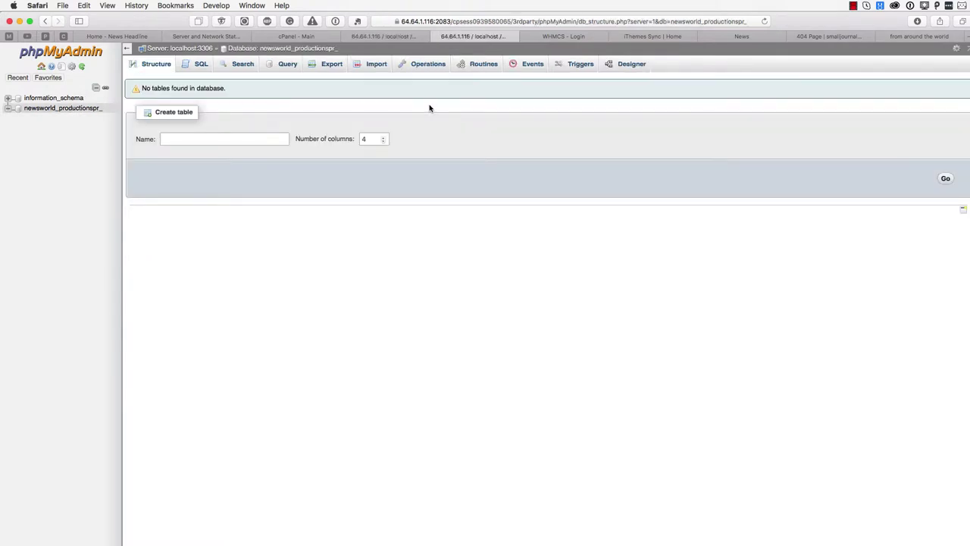
left_click(375, 65)
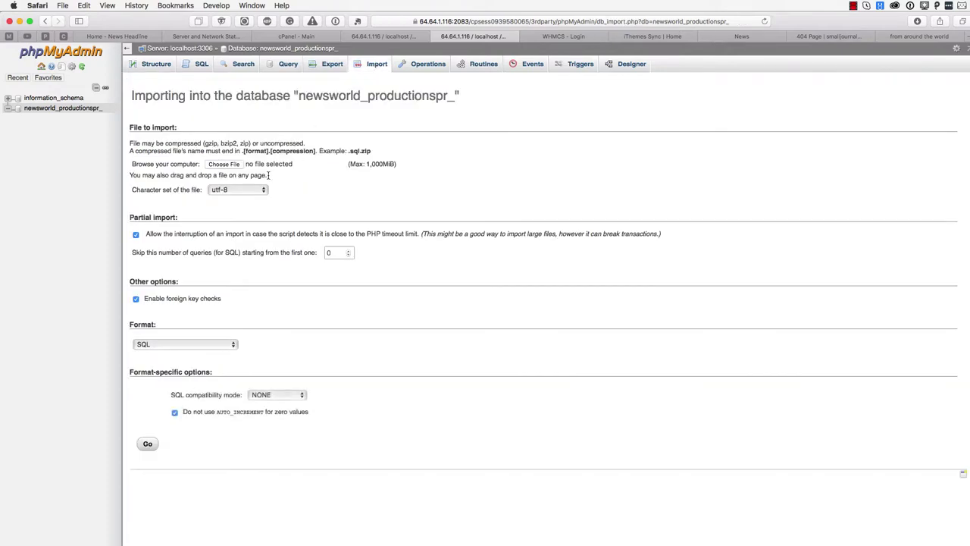
left_click(219, 165)
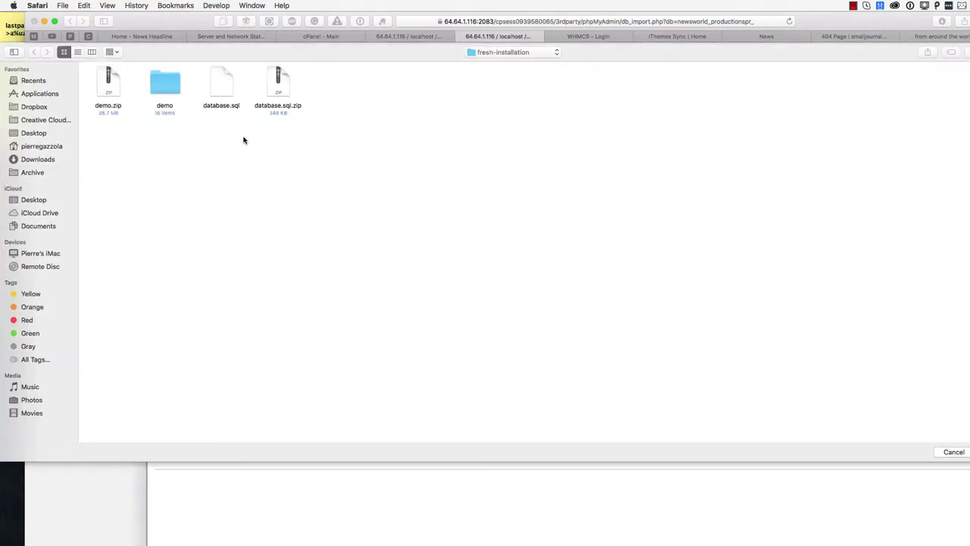
left_click(230, 110)
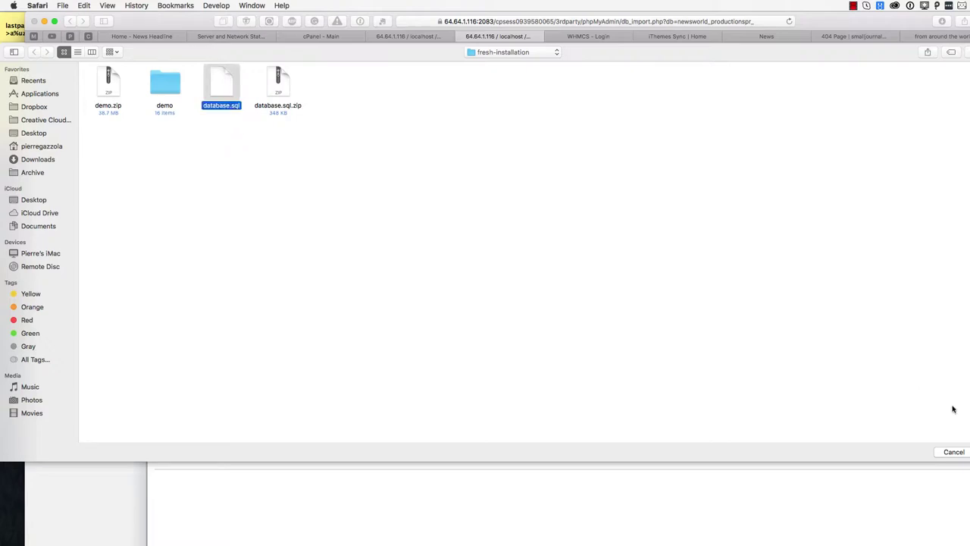
key("Return")
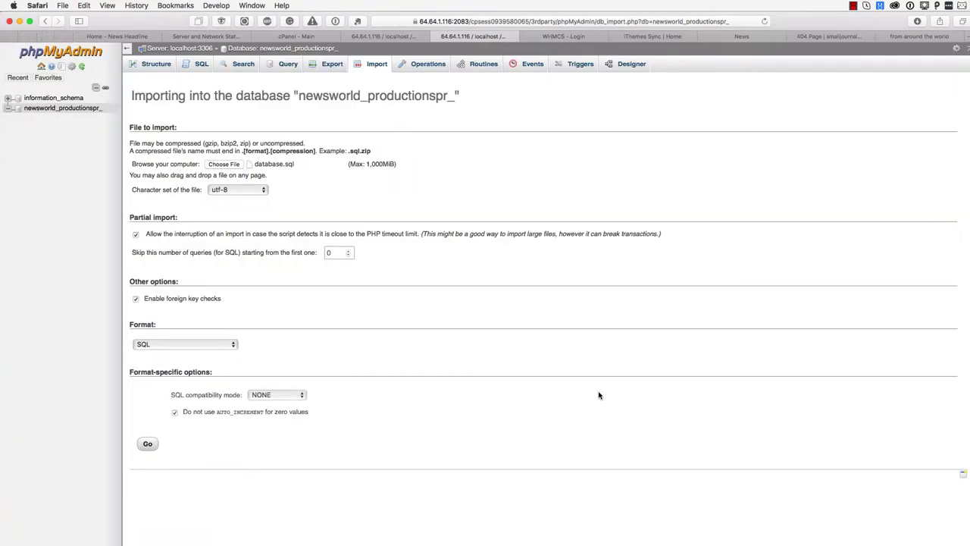
left_click(147, 444)
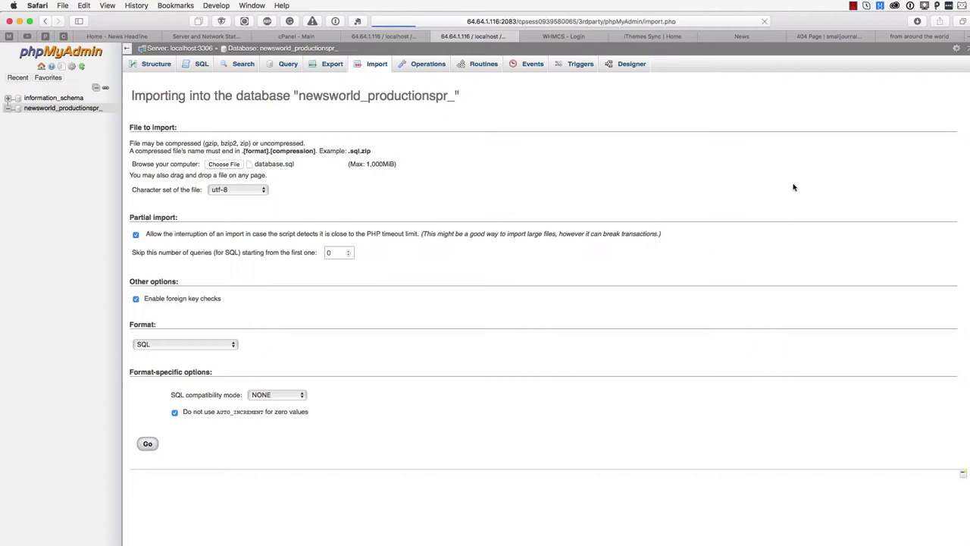
Close the phpMyAdmin tabs to return to the cPanel main page
left_click(857, 7)
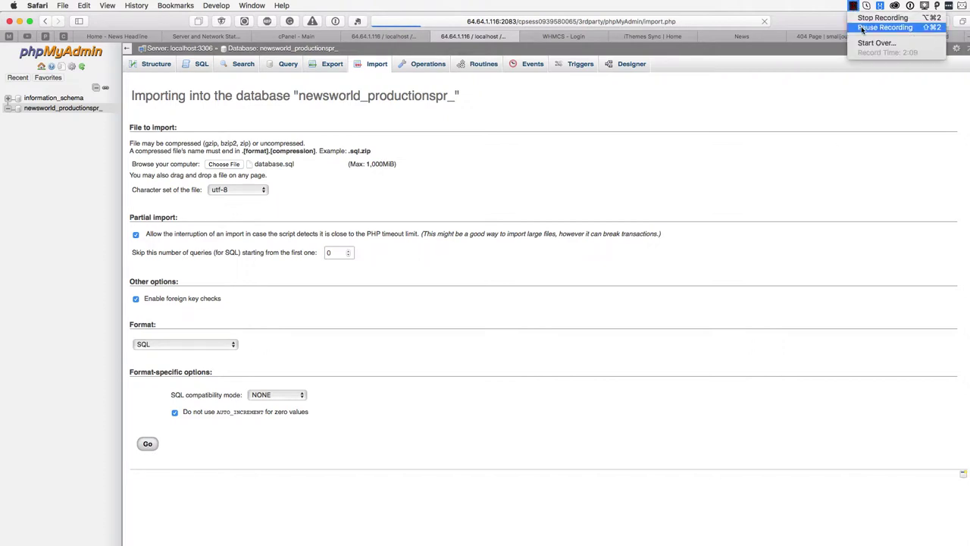
left_click(894, 28)
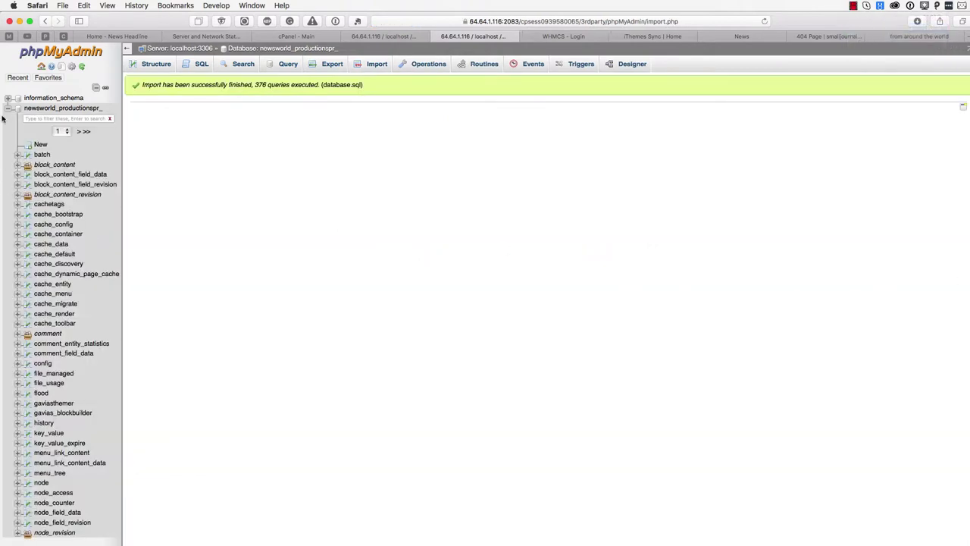
left_click(436, 37)
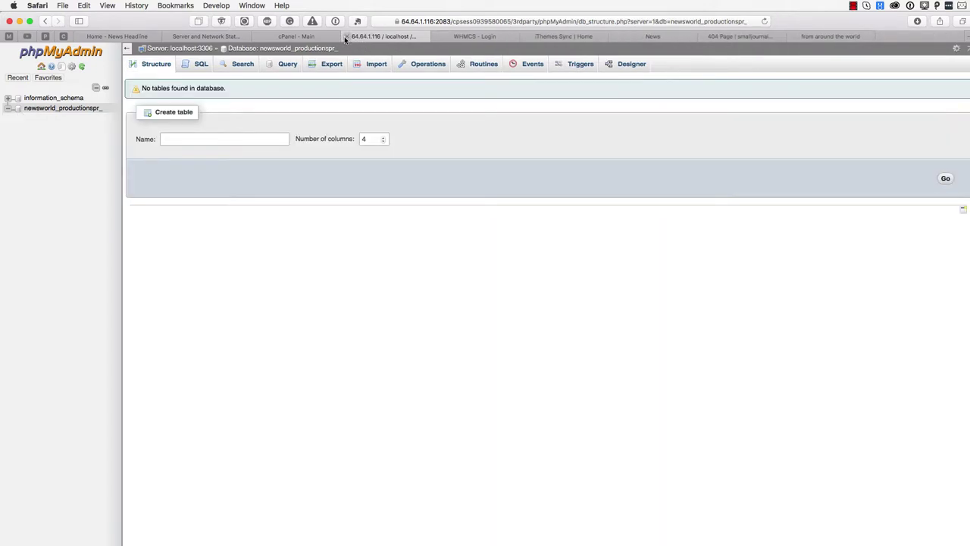
left_click(344, 37)
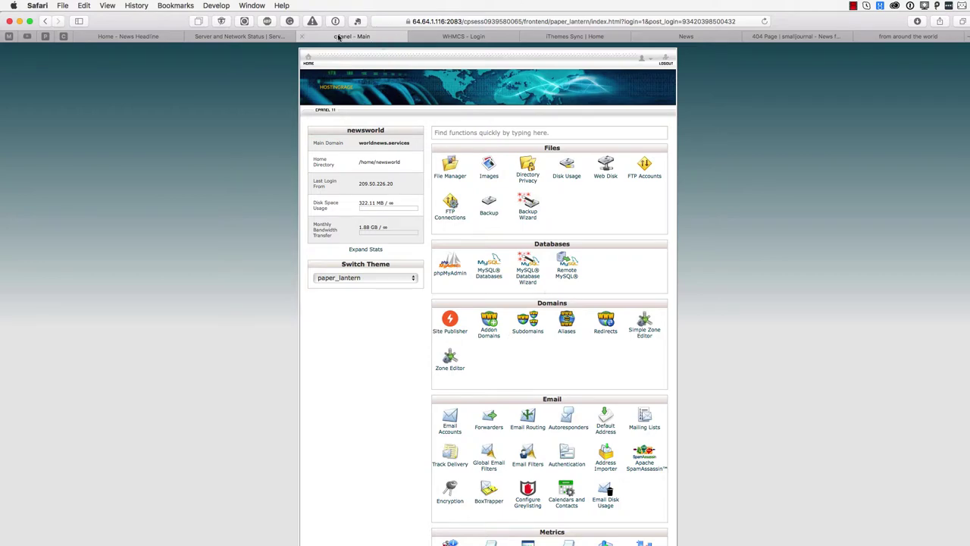
Close the cPanel tab and load worldnews.services in a new browser tab
left_click(303, 36)
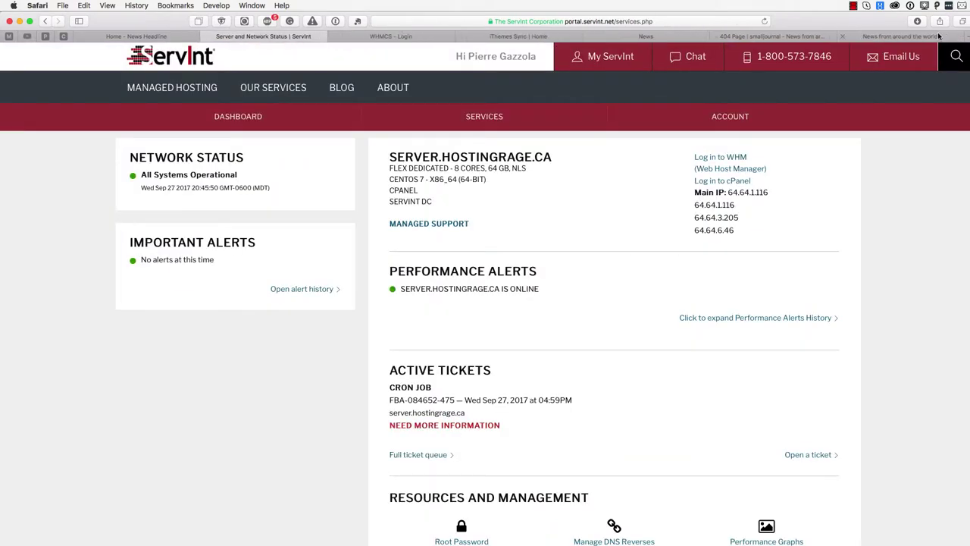
left_click(907, 37)
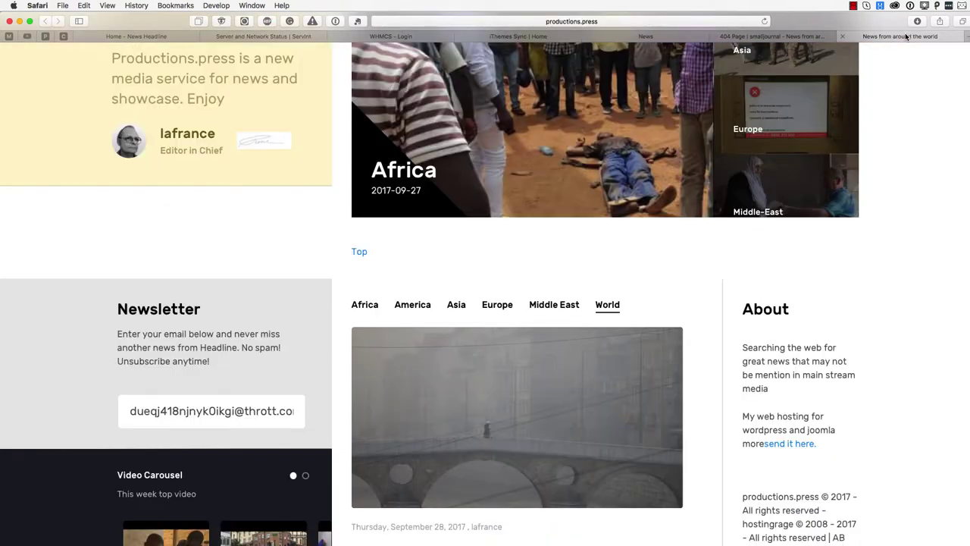
left_click(966, 38)
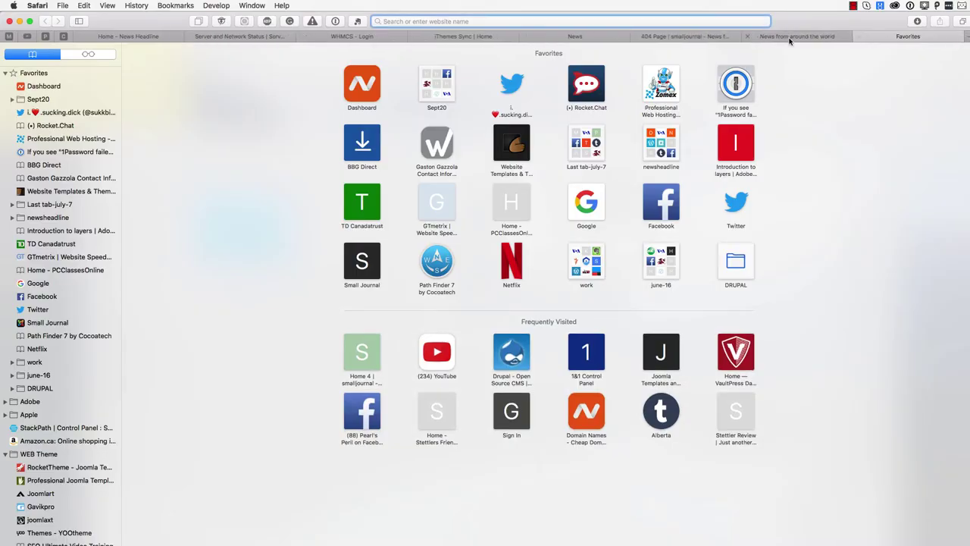
type("worldnews.services")
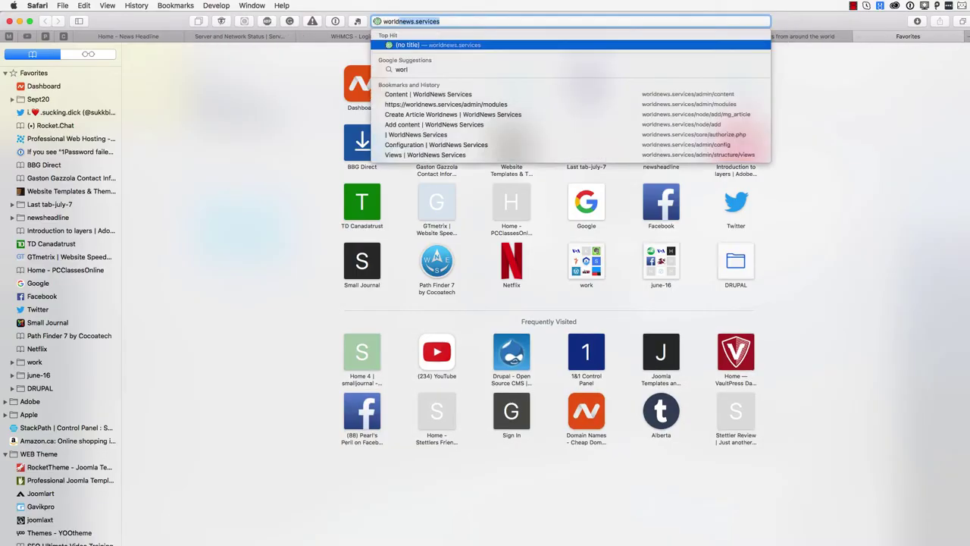
key("Return")
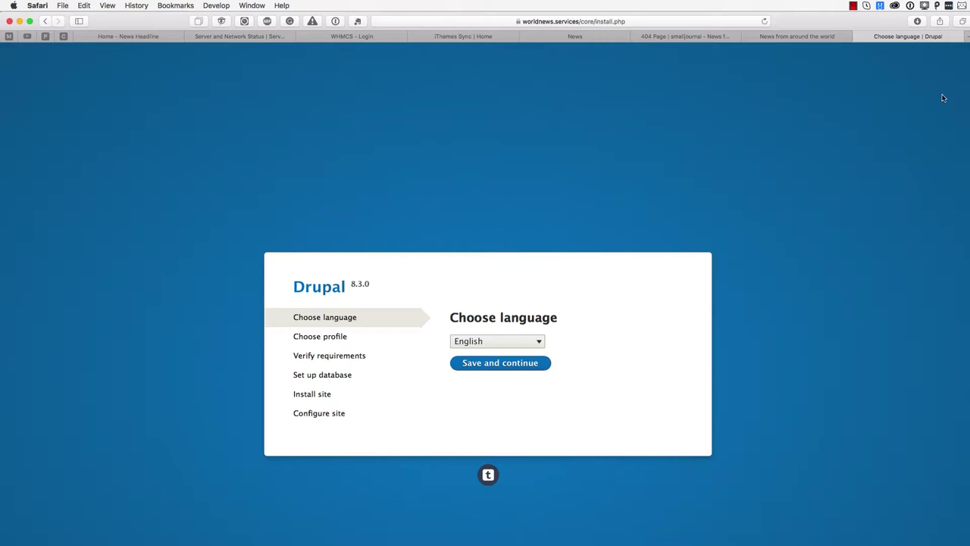
Reload the installer and follow the 'existing site' link to the Vinor Magazine home page
left_click(853, 6)
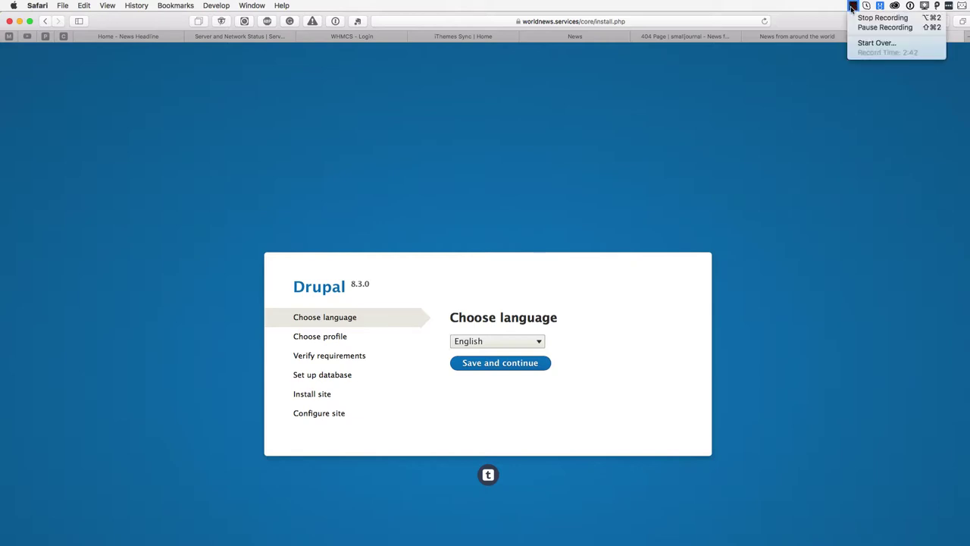
left_click(859, 28)
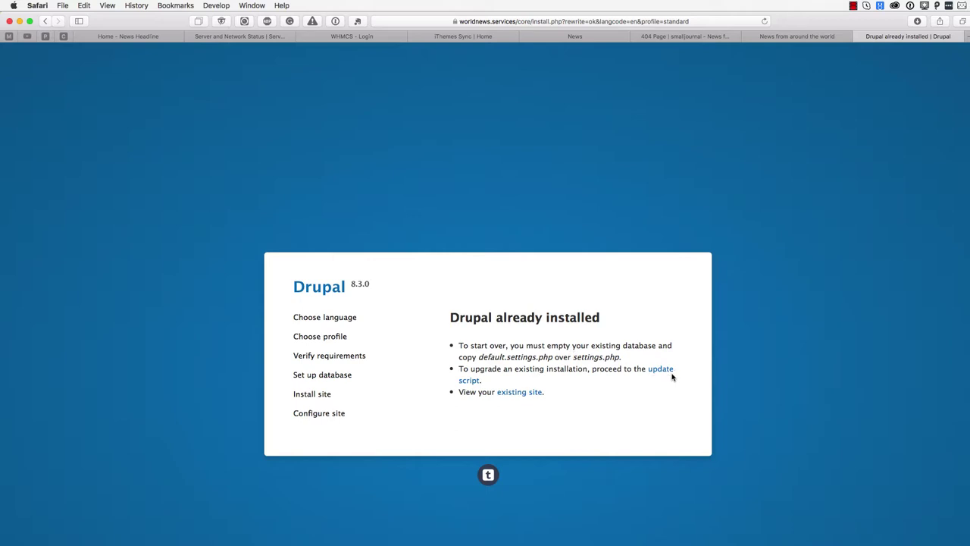
left_click(520, 392)
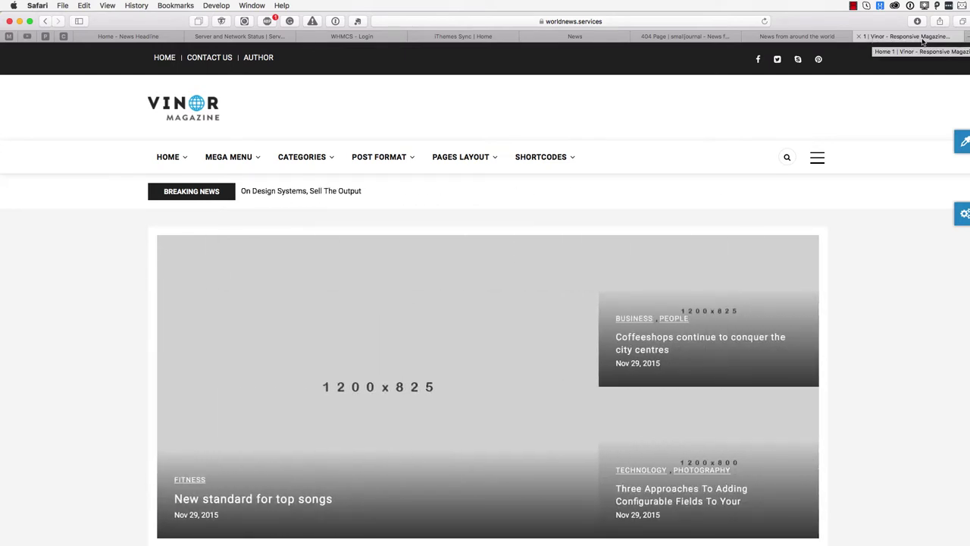
Log in at worldnews.services/user/login with the administrator username and password
left_click(600, 22)
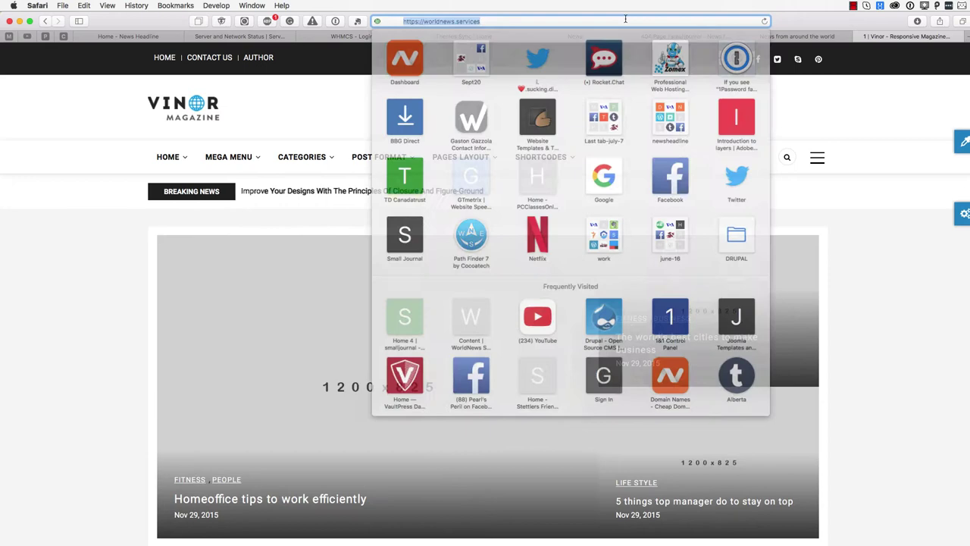
left_click(600, 23)
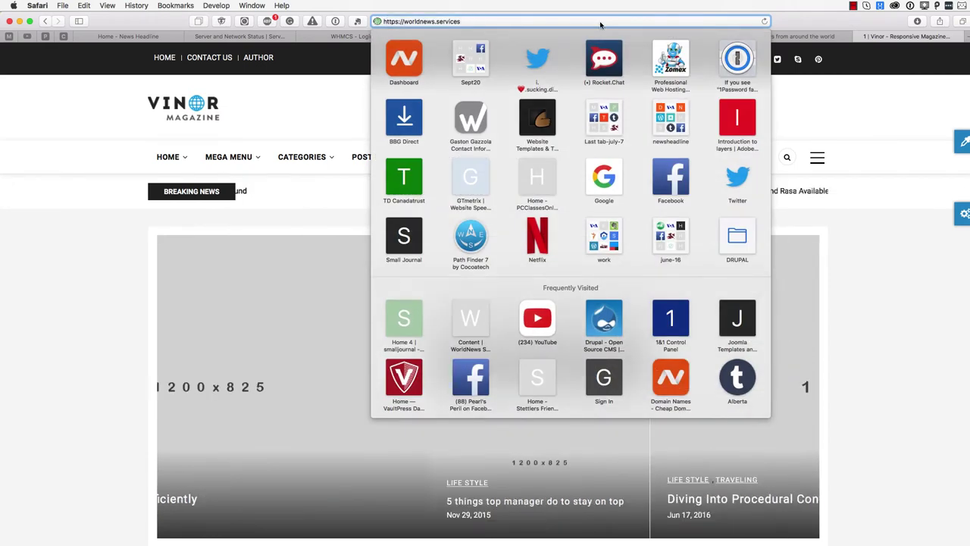
type("/")
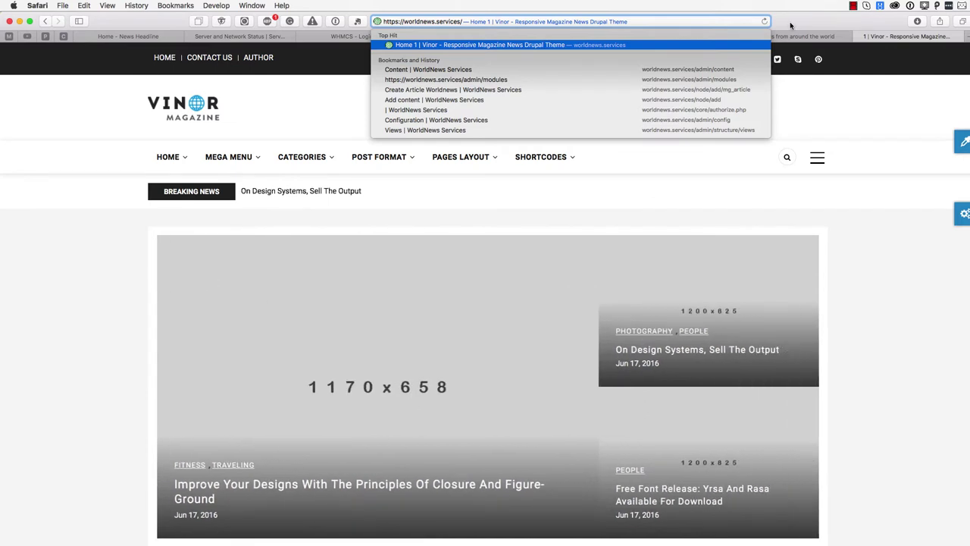
left_click(852, 6)
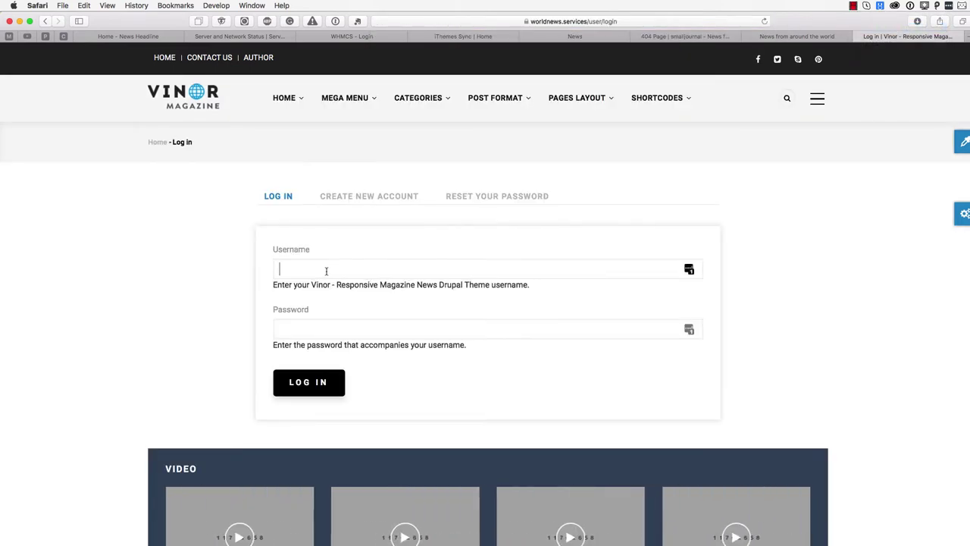
type("admin")
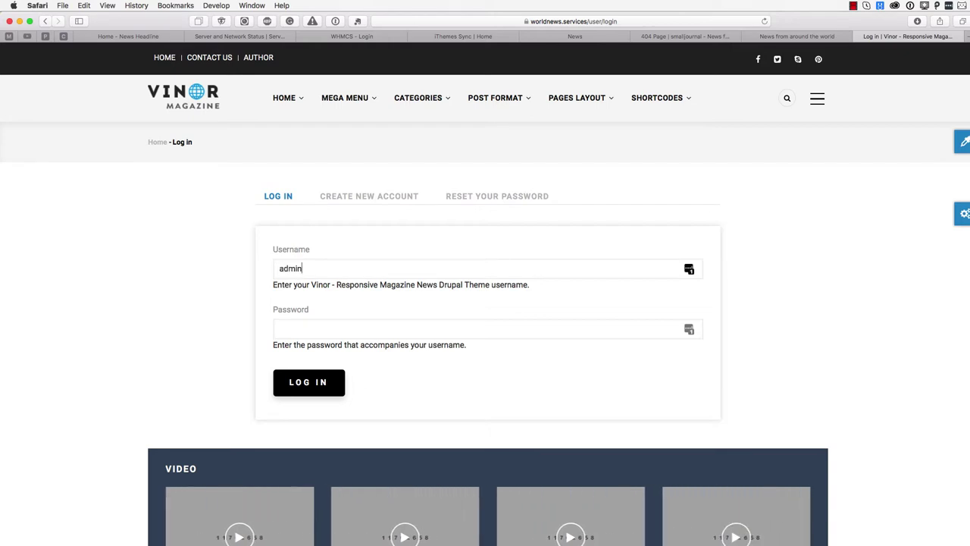
key("Tab")
type("admin")
left_click(300, 384)
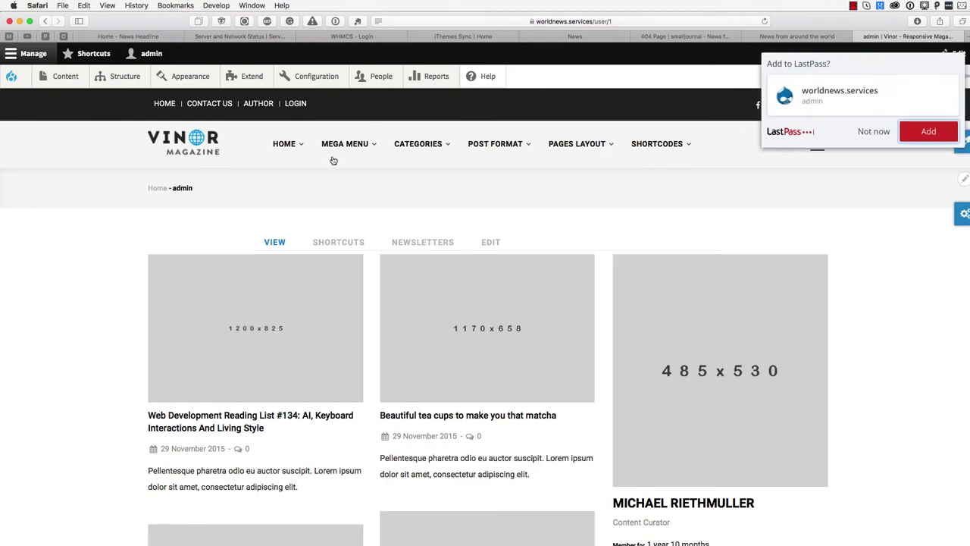
Go to Configuration > System > Basic site settings from the admin toolbar
mouse_move(316, 78)
mouse_move(308, 150)
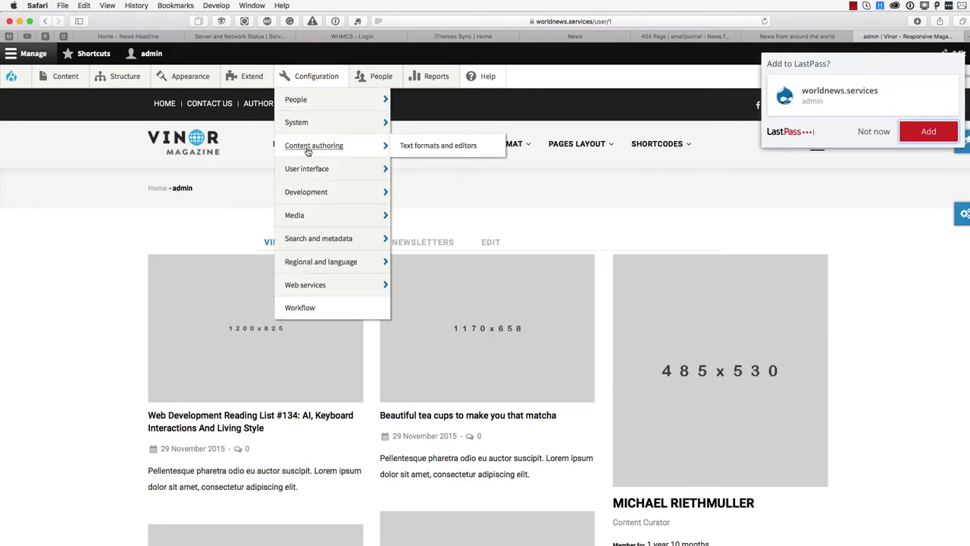
mouse_move(308, 126)
left_click(415, 126)
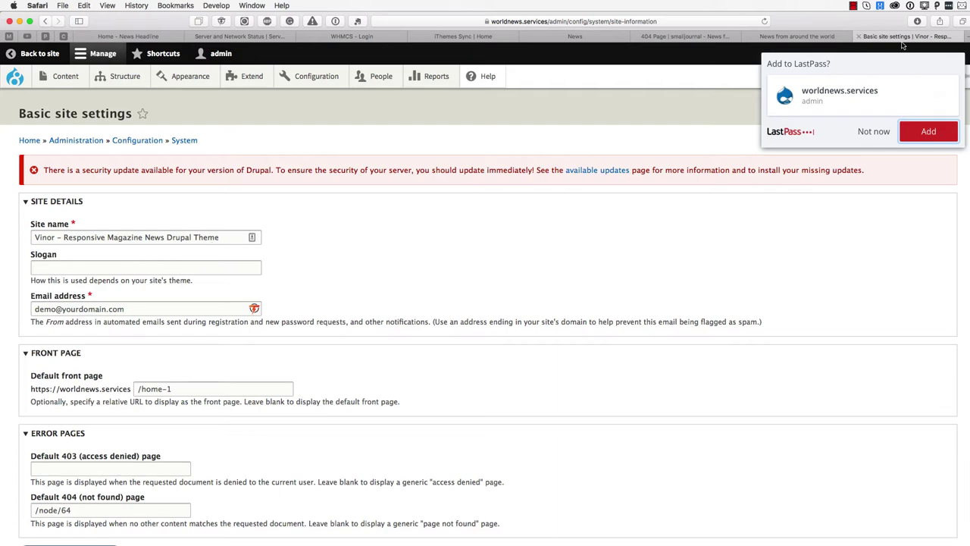
Rename the site to Worldnews-Service, enter a new site email address, and save
left_click_drag(53, 237, 35, 237)
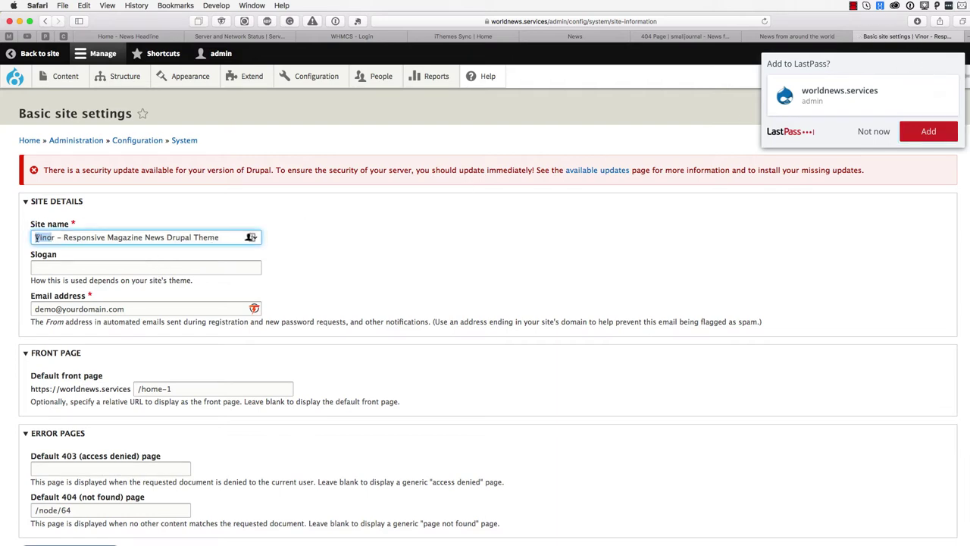
triple_click(60, 238)
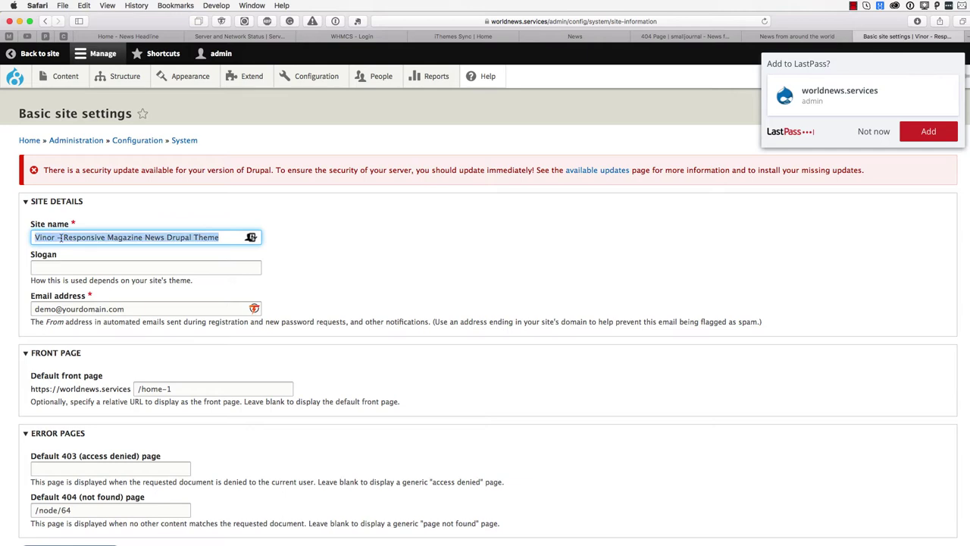
type("Worldnews")
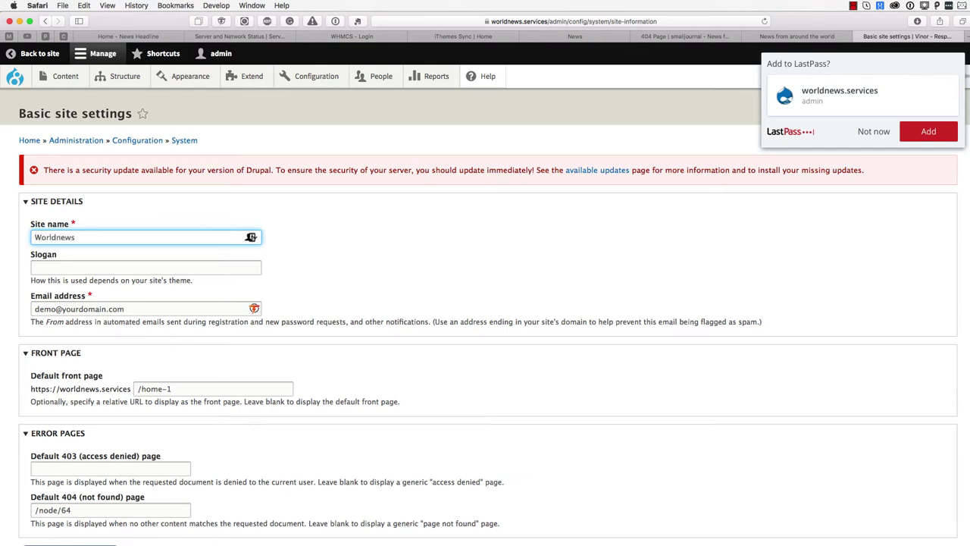
type("-Service")
triple_click(86, 308)
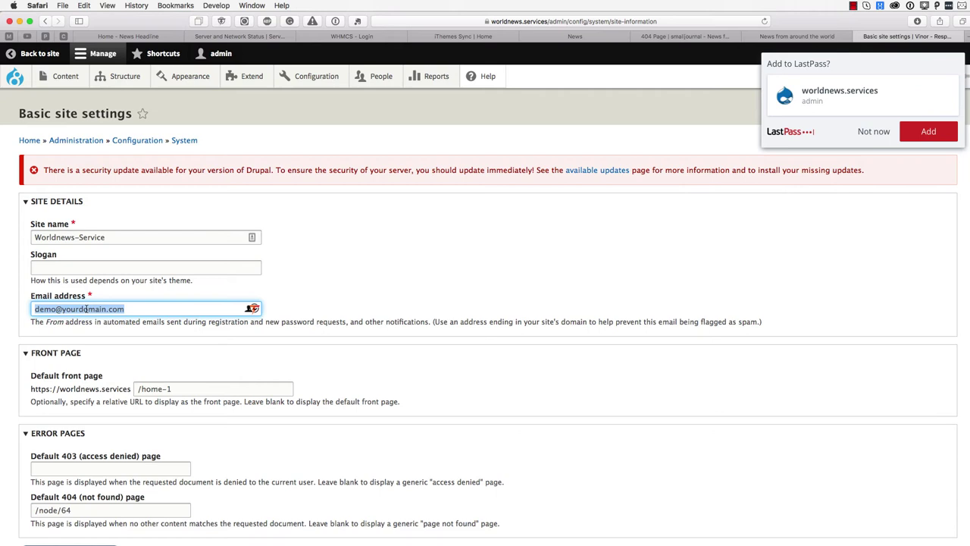
type("my")
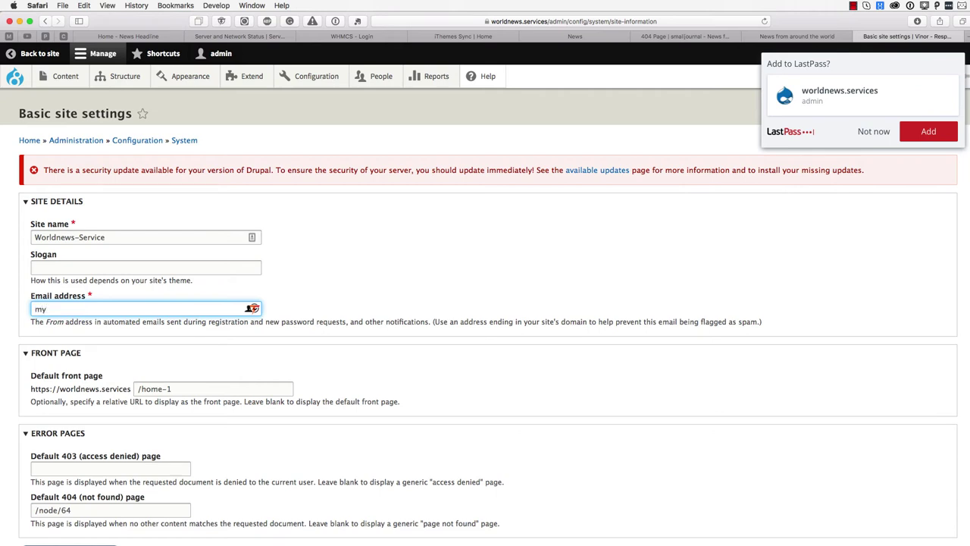
type("email@address")
key("Return")
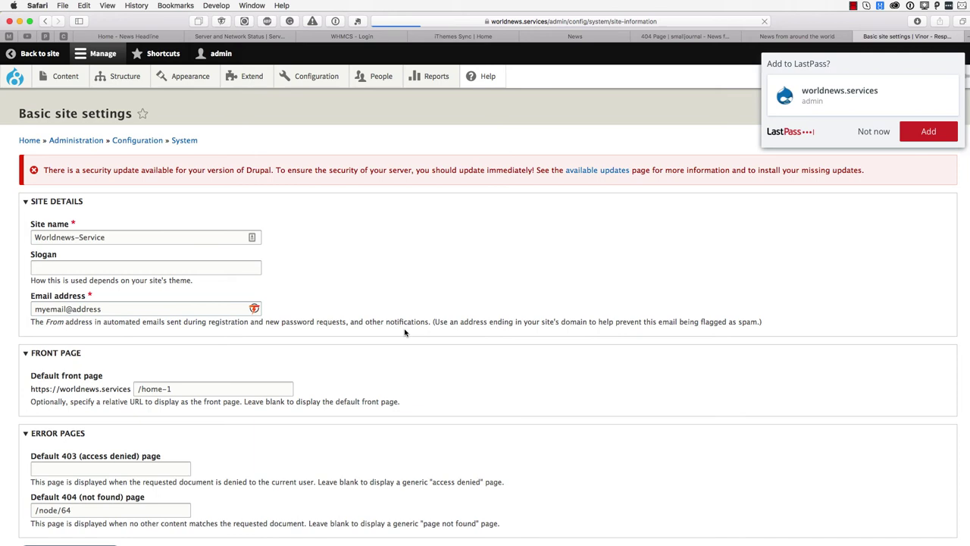